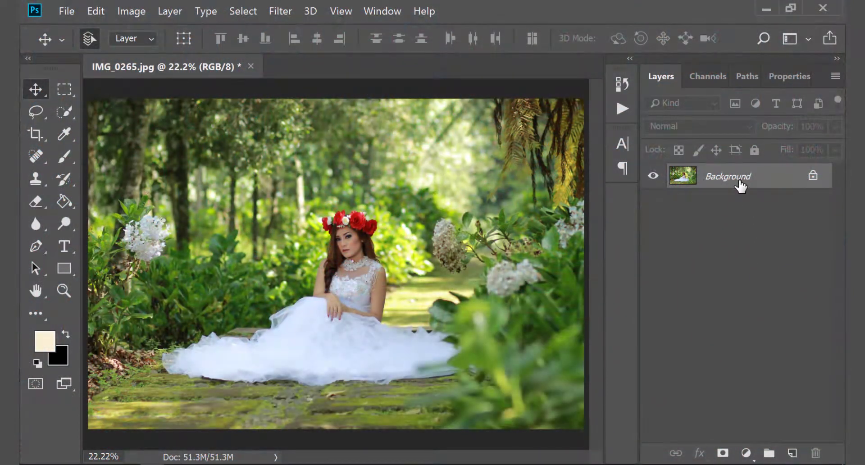
- Duplicate the Background layer, then convert the image to Lab Color with Don't Flatten
left_click_drag(740, 185, 792, 453)
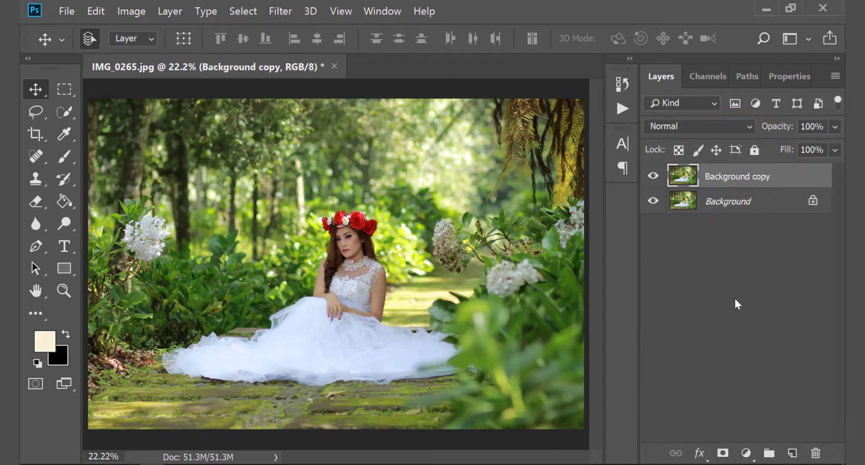
left_click(127, 11)
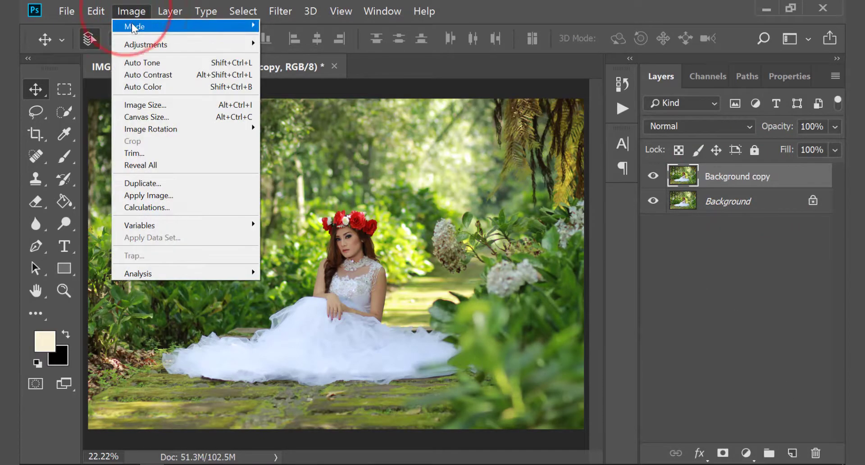
mouse_move(149, 26)
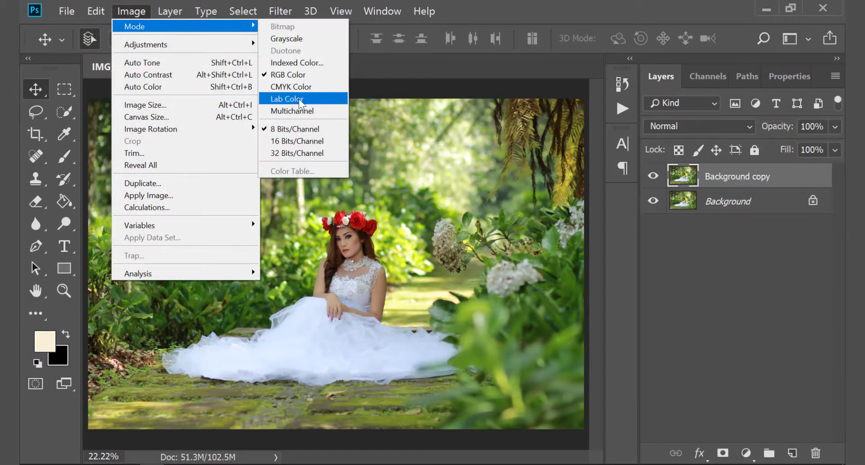
left_click(297, 99)
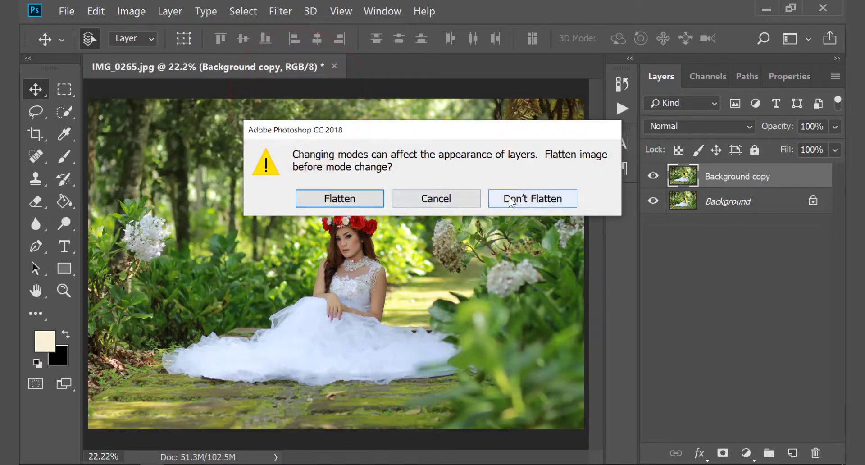
left_click(511, 198)
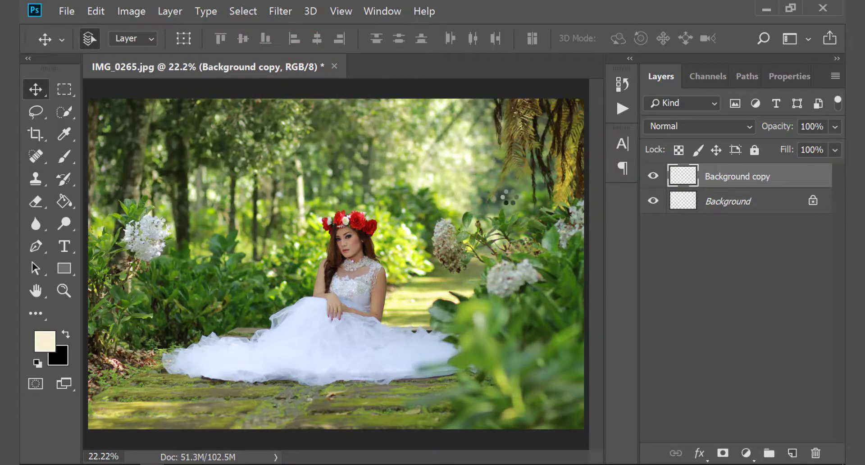
- In Channels, select all of the a channel and copy it
left_click(715, 79)
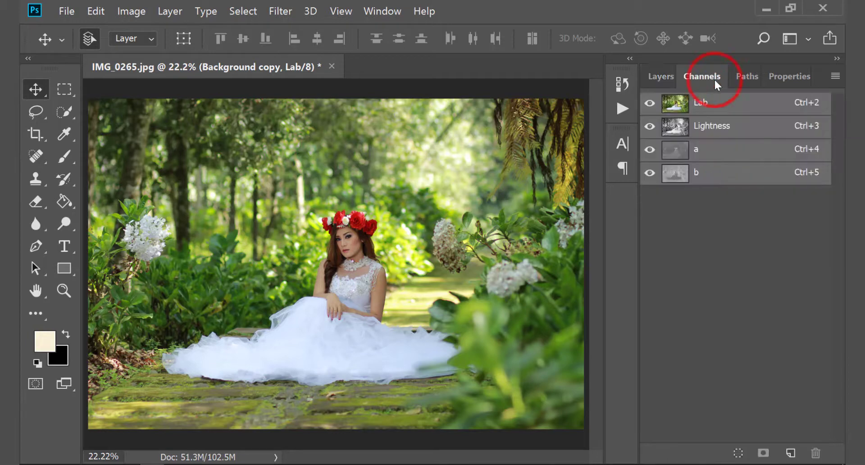
left_click(707, 149)
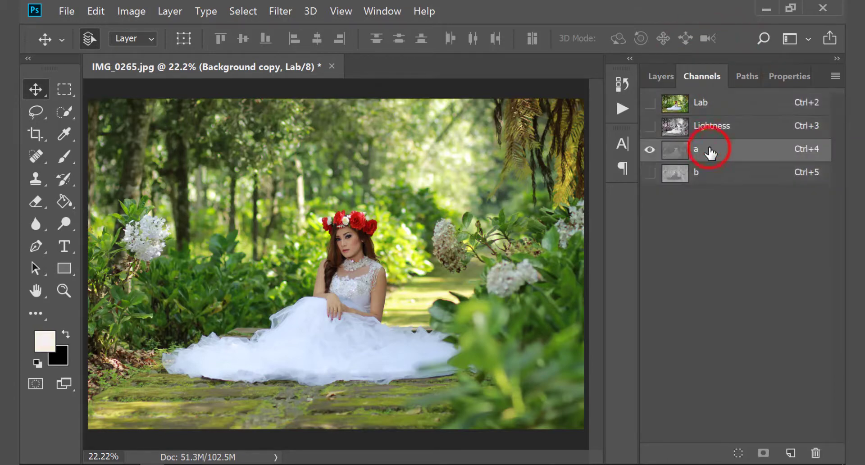
left_click(243, 11)
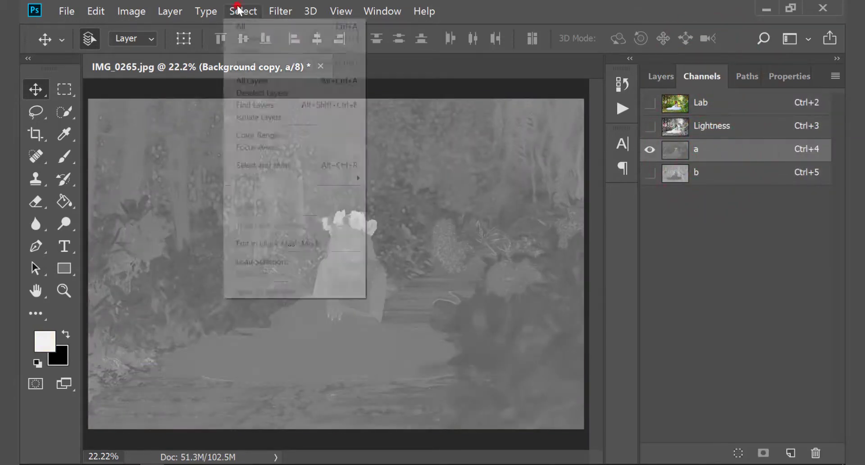
left_click(245, 27)
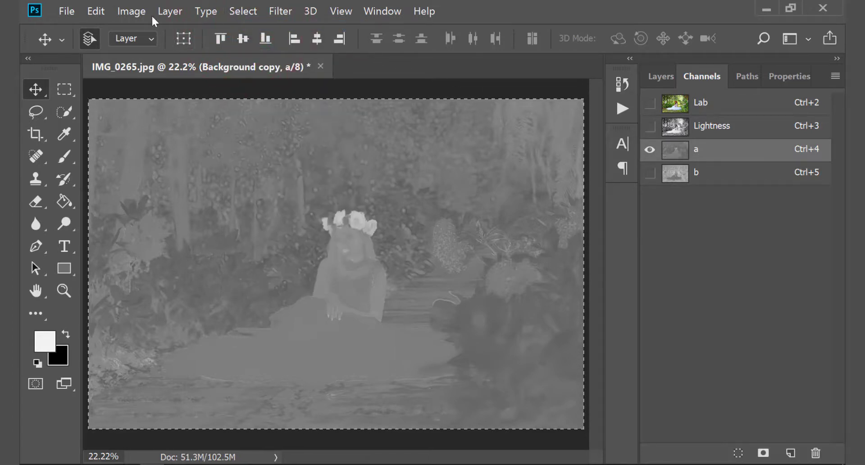
left_click(96, 11)
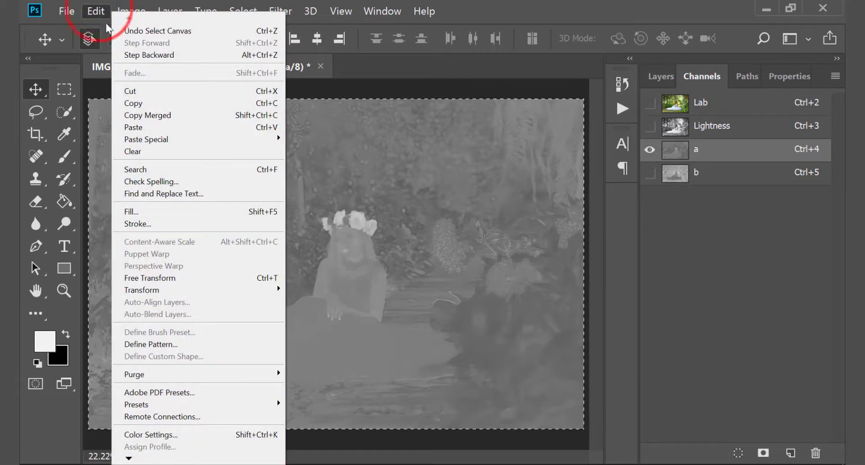
left_click(158, 102)
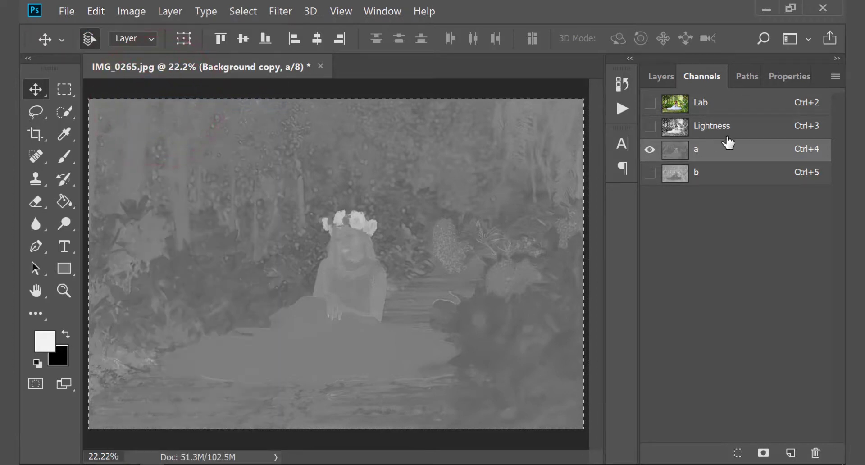
- Paste the a channel into the b channel and return to the Lab composite
left_click(719, 174)
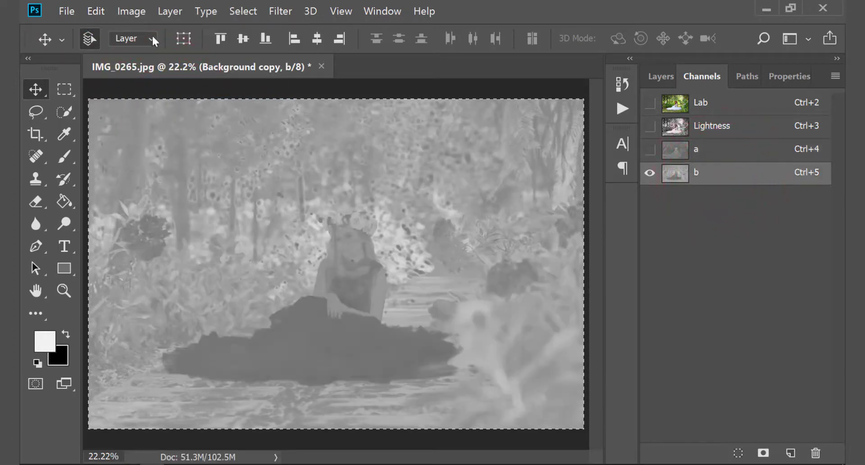
left_click(96, 12)
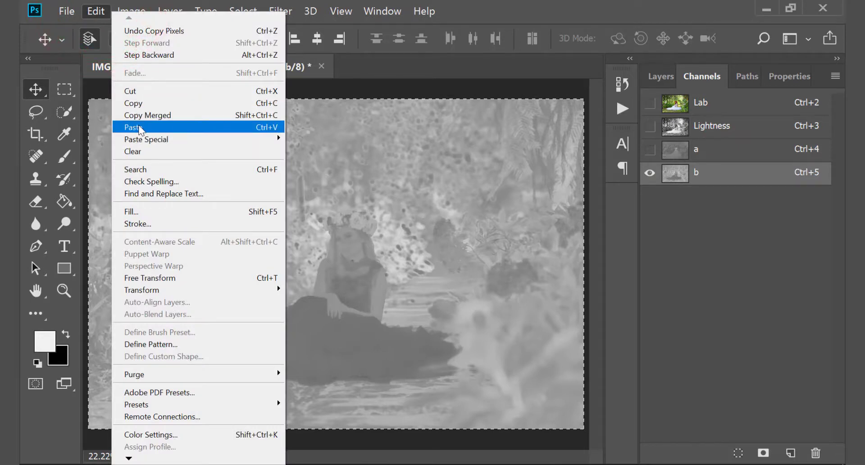
left_click(138, 128)
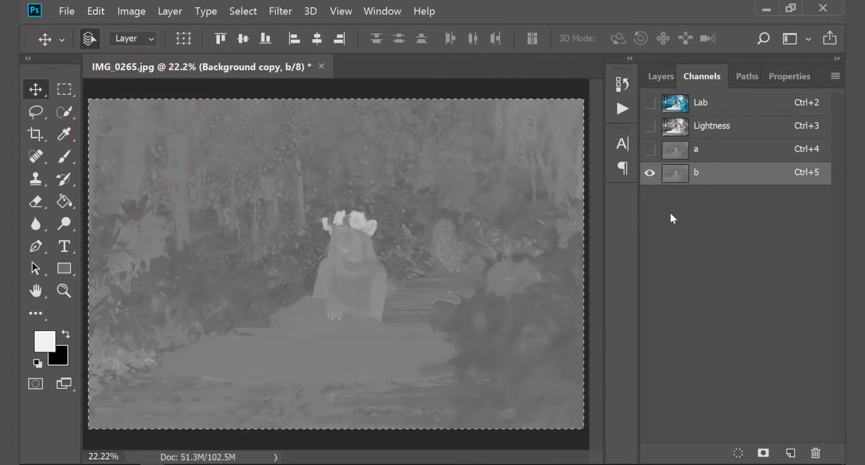
left_click(730, 110)
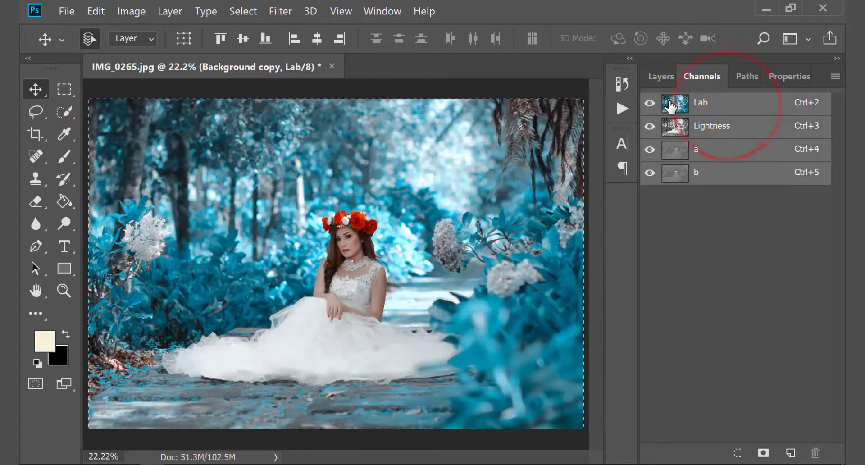
- Deselect, then toggle the teal Background copy to compare with the green original
left_click(655, 78)
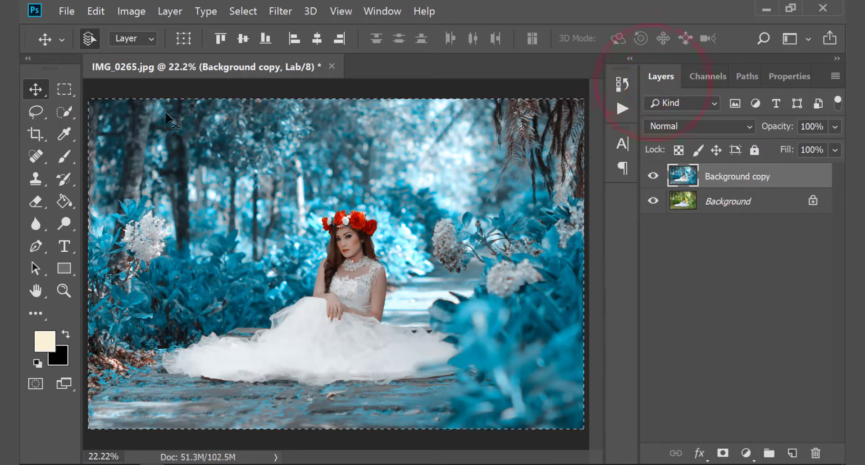
key("ctrl+d")
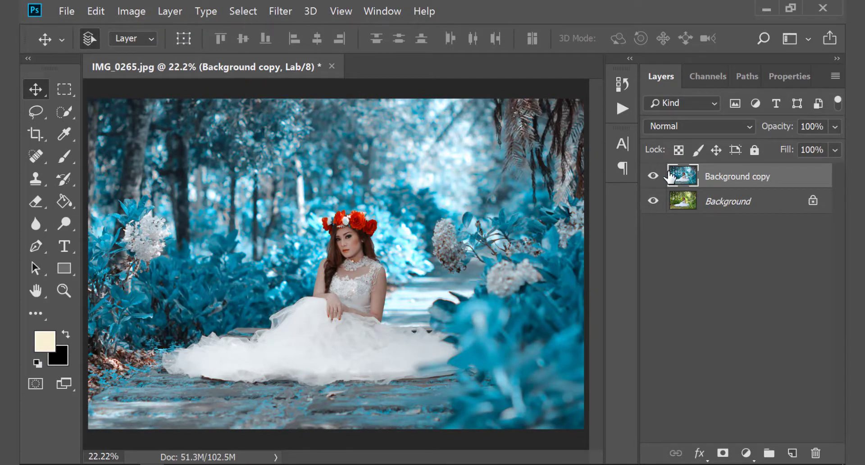
left_click(654, 176)
left_click(654, 176)
left_click(654, 176)
- Convert the image back to RGB Color without flattening, then hide the teal copy
left_click(119, 11)
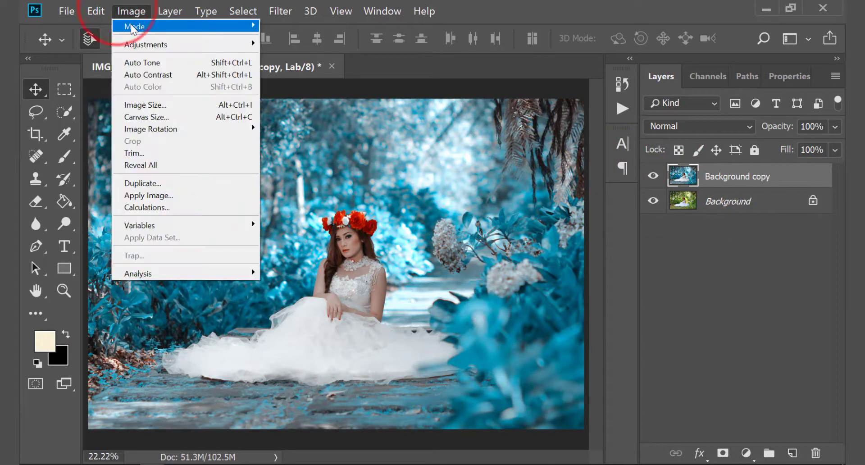
mouse_move(135, 26)
left_click(310, 74)
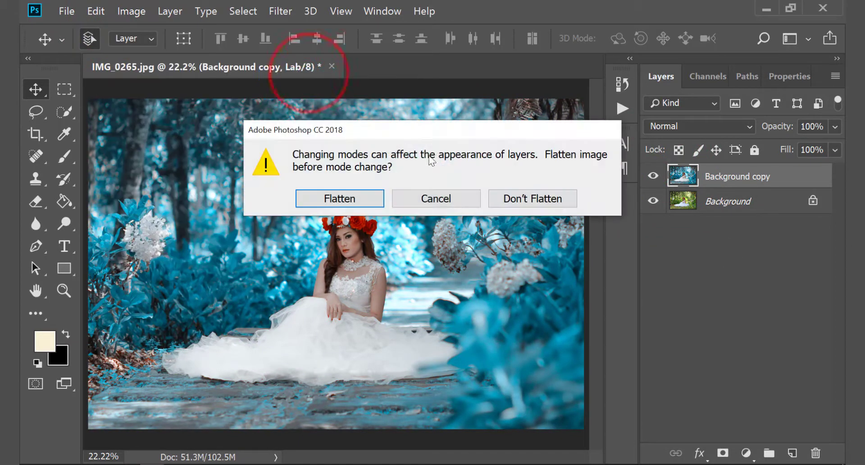
left_click(547, 199)
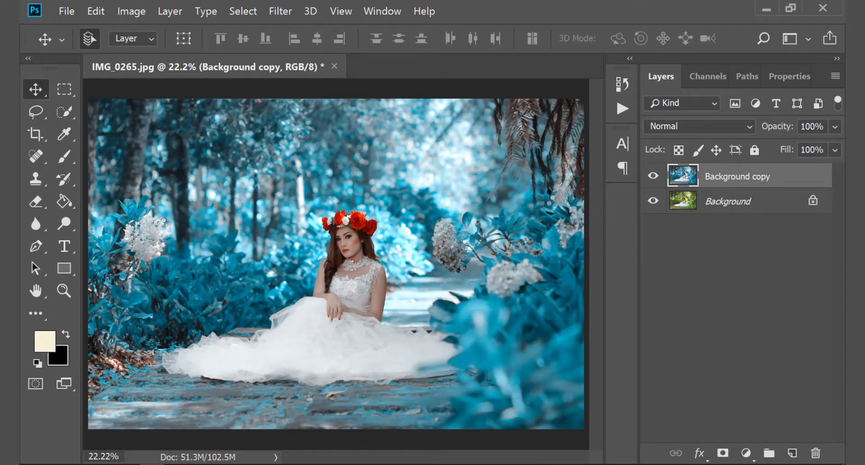
left_click(653, 176)
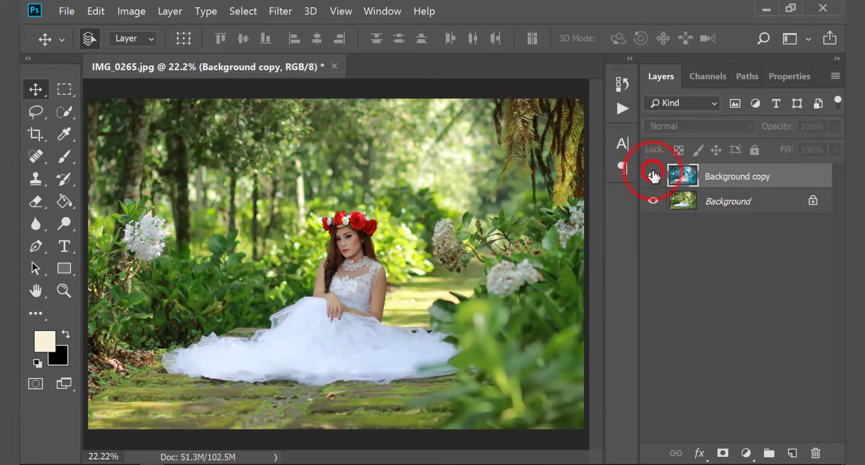
- Add a Curves adjustment and adjust the RGB curve's midpoint and shadow point for contrast
left_click(746, 453)
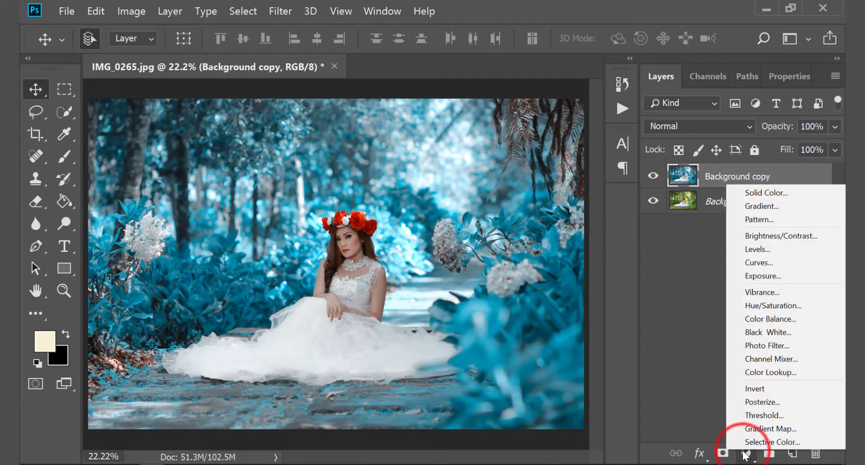
left_click(775, 263)
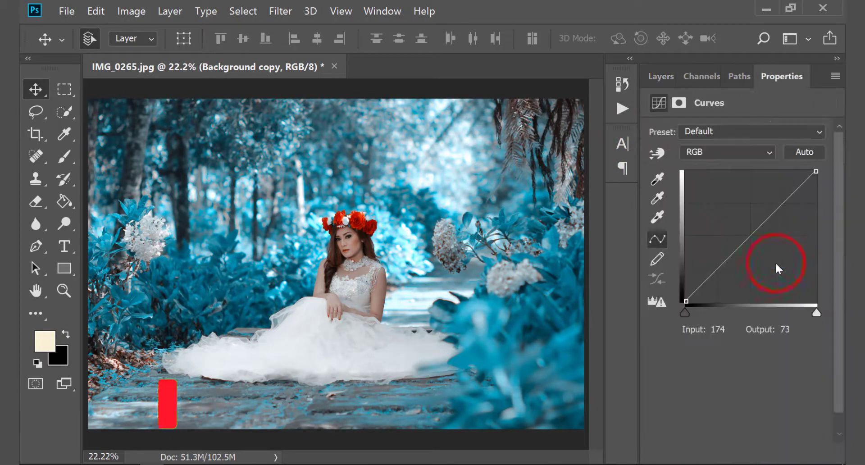
left_click(751, 236)
left_click_drag(751, 236, 752, 236)
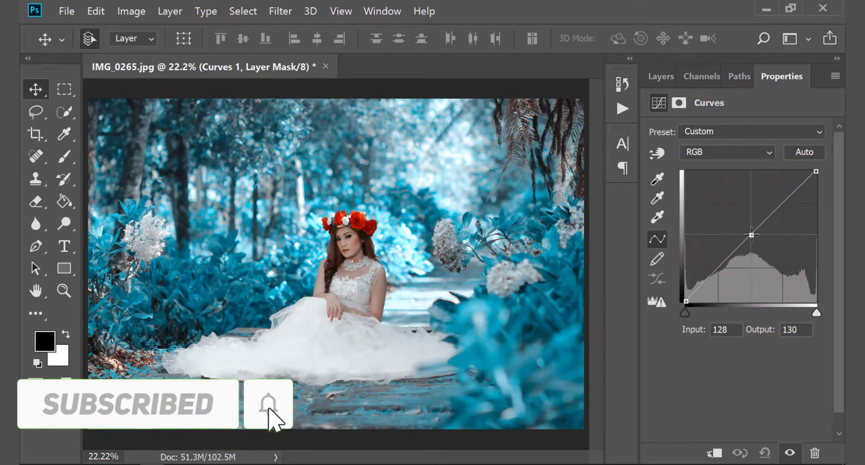
left_click_drag(718, 268, 721, 273)
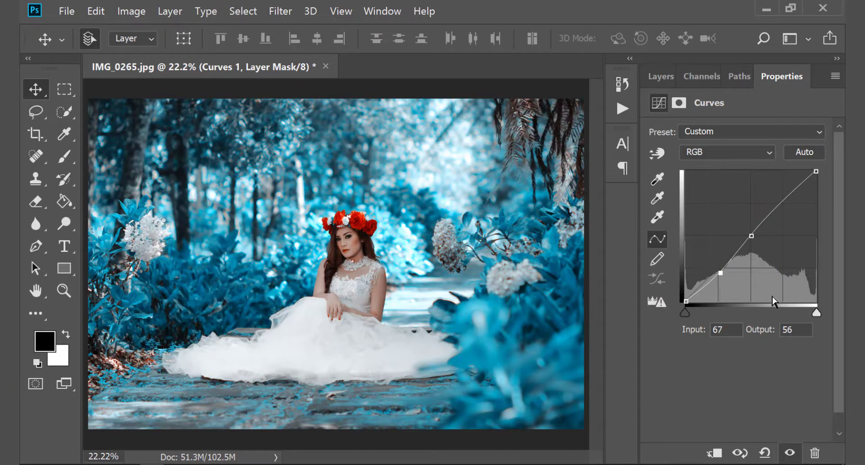
left_click_drag(721, 273, 723, 274)
left_click_drag(722, 275, 723, 272)
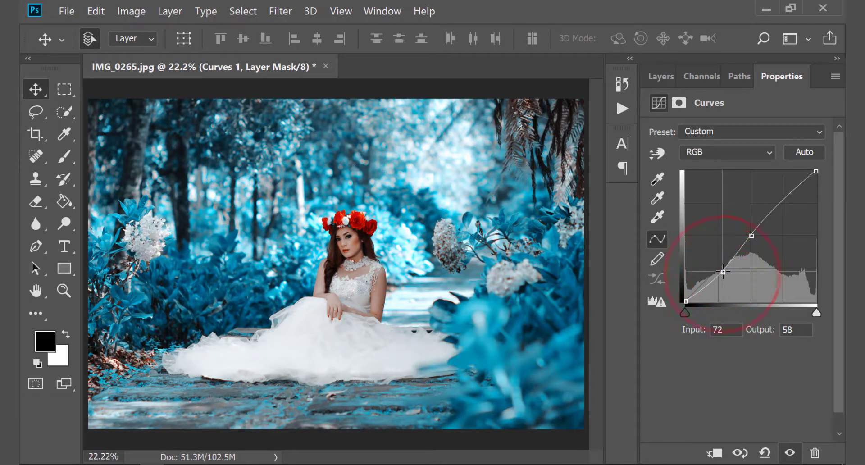
- On the Red curve, add a highlight point at 197/186 and a shadow point at 63/72
left_click(744, 152)
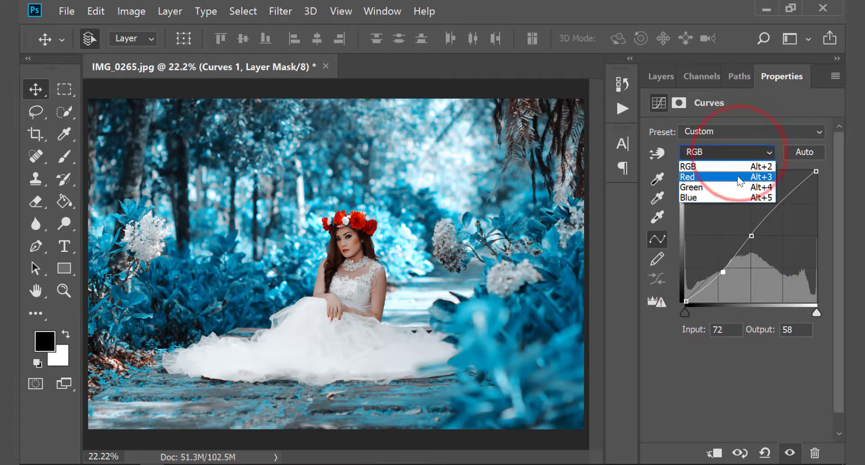
left_click(739, 175)
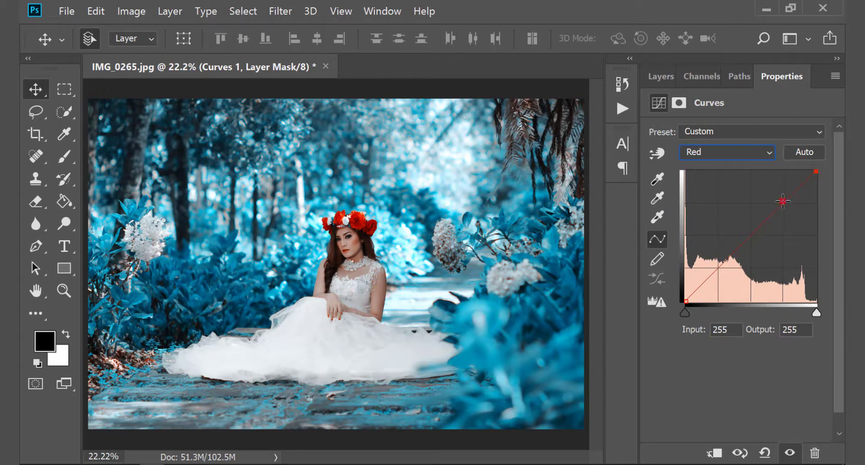
left_click_drag(783, 201, 787, 206)
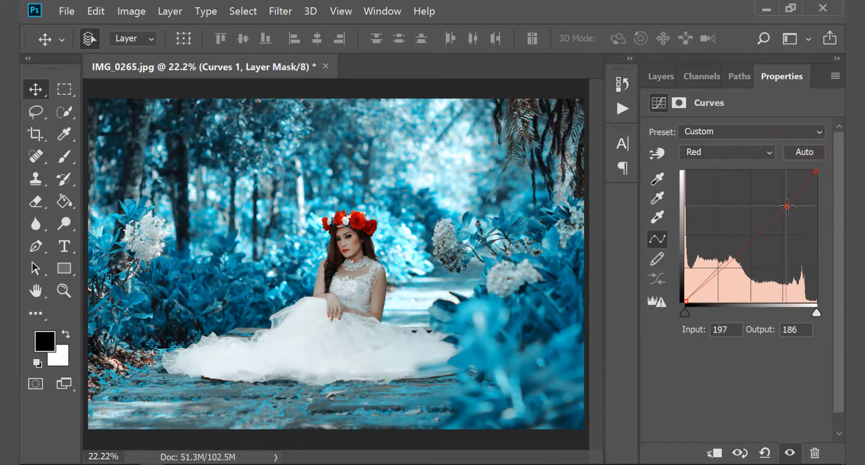
left_click(722, 270)
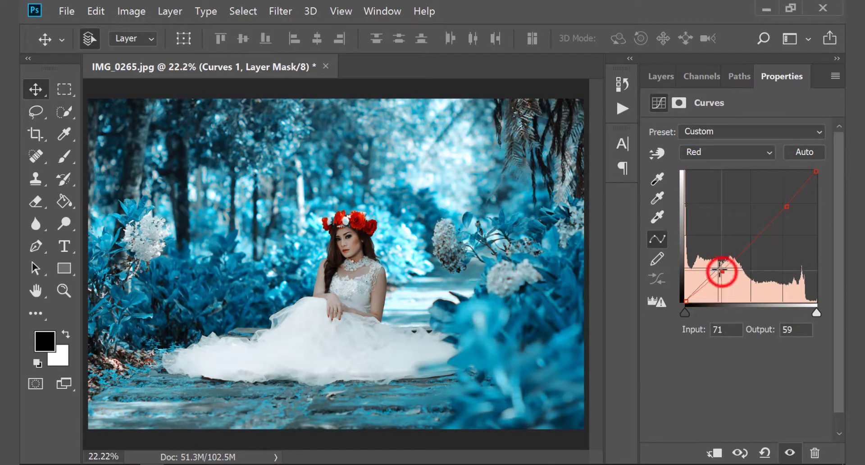
left_click_drag(721, 270, 717, 261)
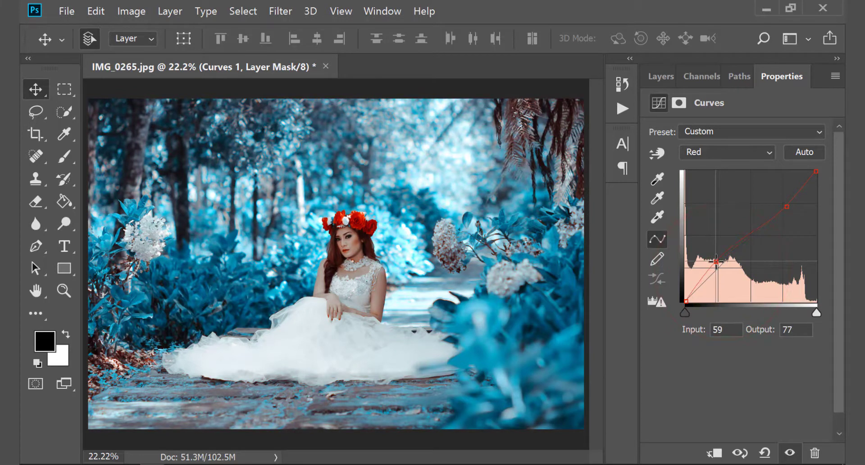
left_click_drag(716, 262, 718, 264)
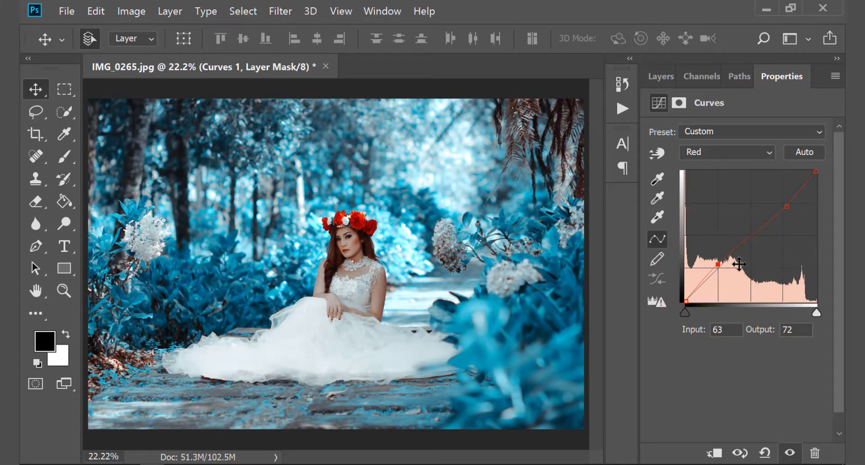
- Toggle Curves 1 off and on to compare, then add a Selective Color adjustment layer
left_click(656, 80)
left_click(653, 176)
left_click(653, 176)
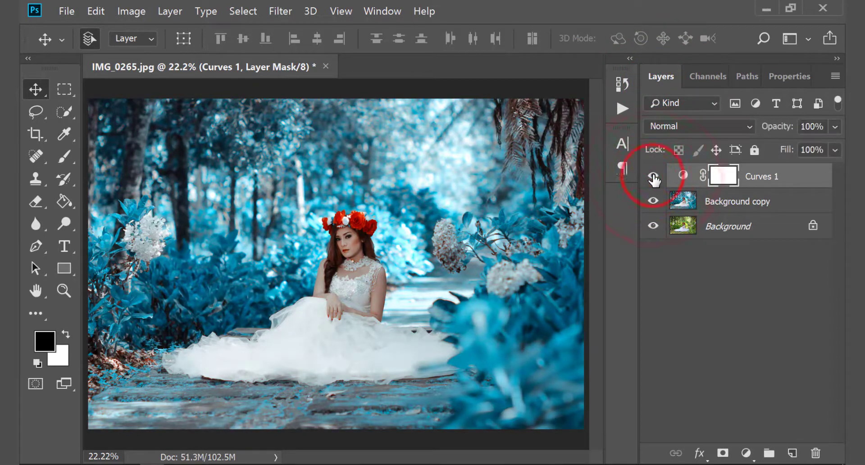
left_click(744, 452)
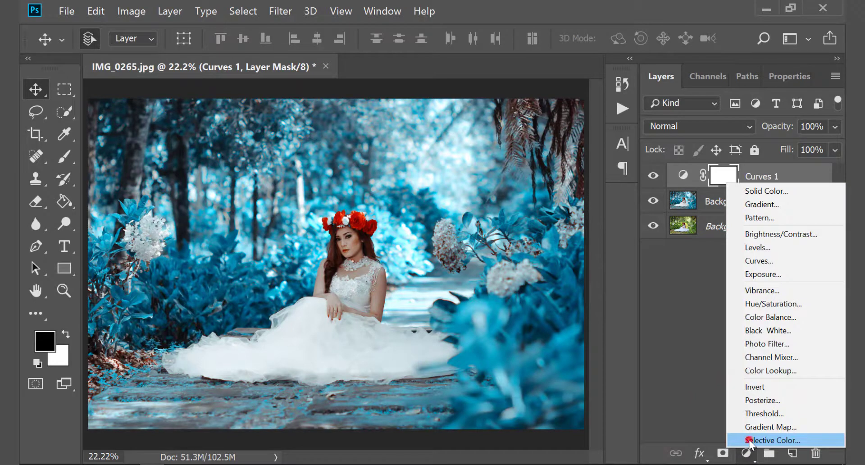
left_click(749, 440)
- Set the Selective Color Reds to Cyan -49 and Yellow +49
left_click(753, 151)
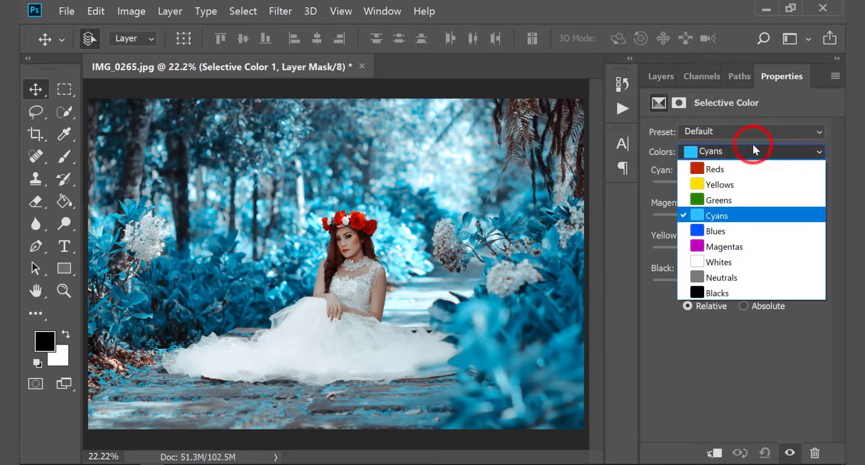
left_click(744, 168)
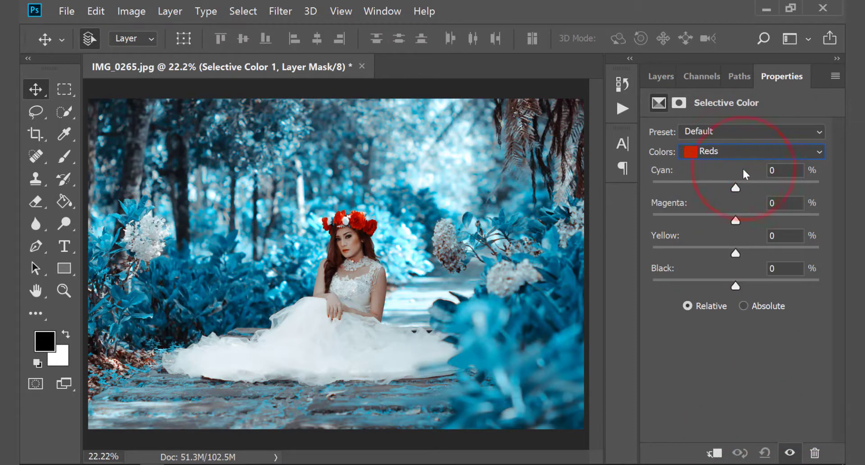
left_click(774, 169)
left_click_drag(738, 186, 695, 188)
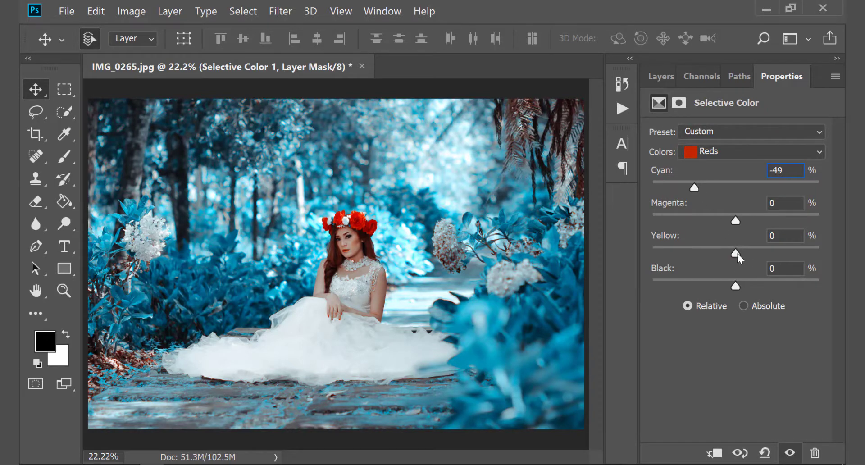
left_click_drag(737, 254, 788, 253)
- Set the Cyans range to Cyan +30, Magenta +6 and Yellow -30
left_click(739, 151)
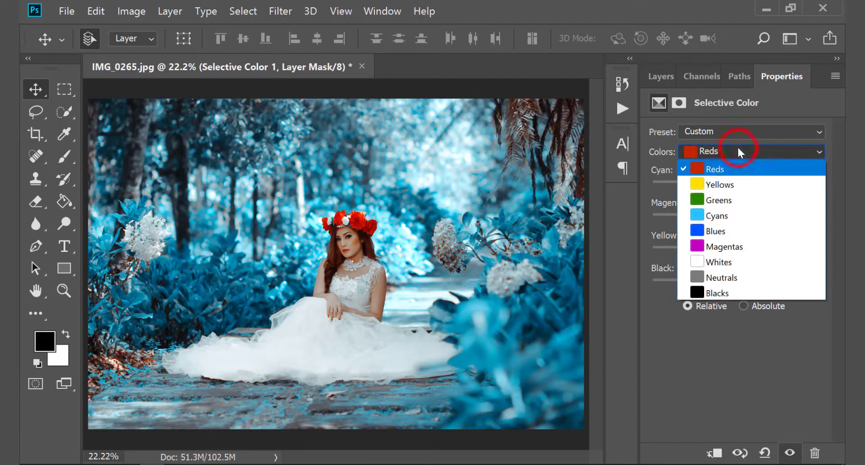
left_click(733, 214)
left_click_drag(736, 189, 757, 190)
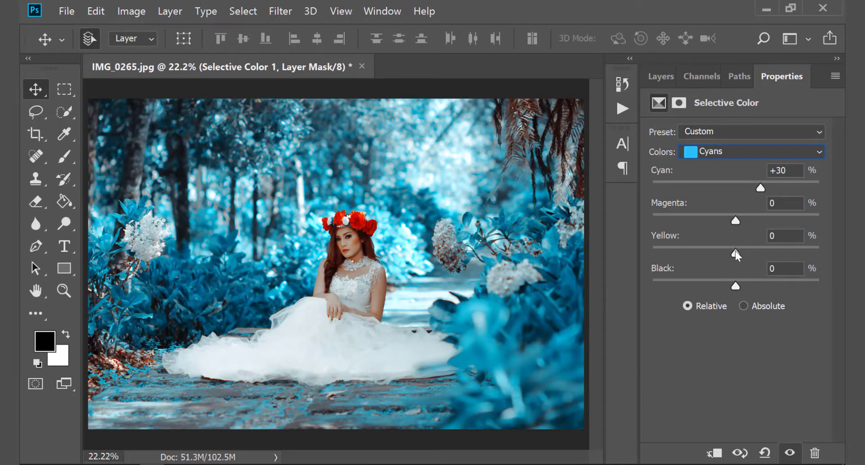
left_click_drag(736, 251, 711, 251)
mouse_move(745, 219)
left_mouse_down()
mouse_move(758, 222)
mouse_move(716, 222)
mouse_move(734, 224)
left_mouse_up()
left_click_drag(734, 221, 741, 223)
- Set the Whites range to Yellow -9 and Black -9
left_click(728, 153)
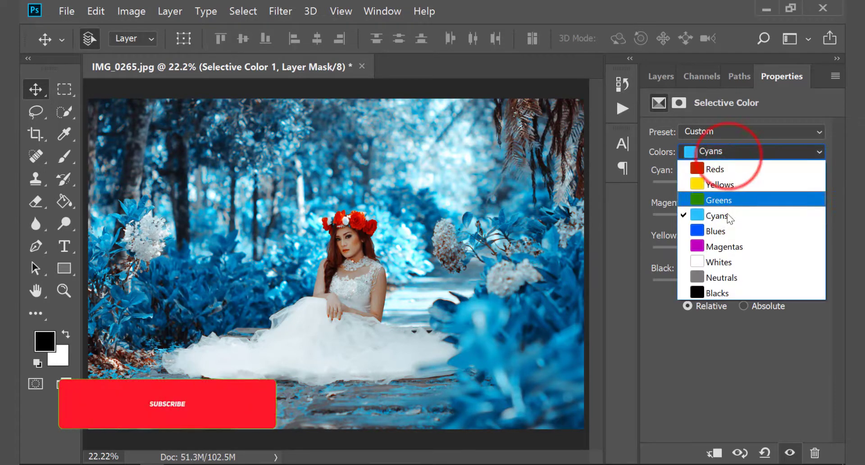
left_click(733, 261)
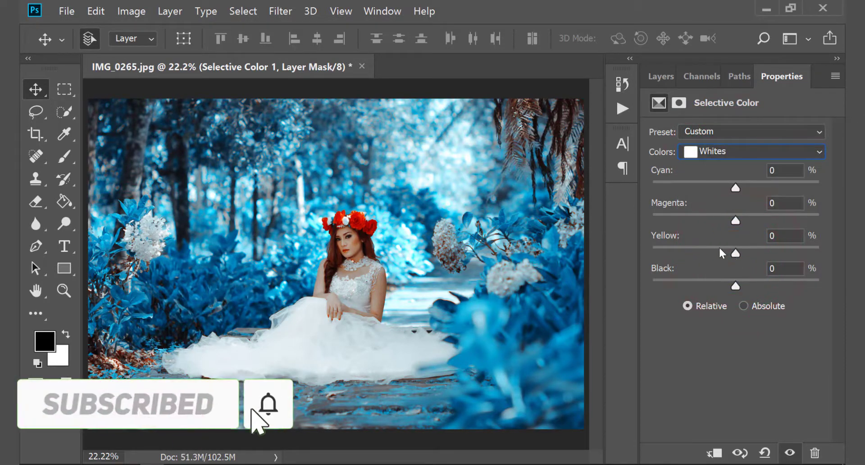
left_click_drag(734, 254, 728, 254)
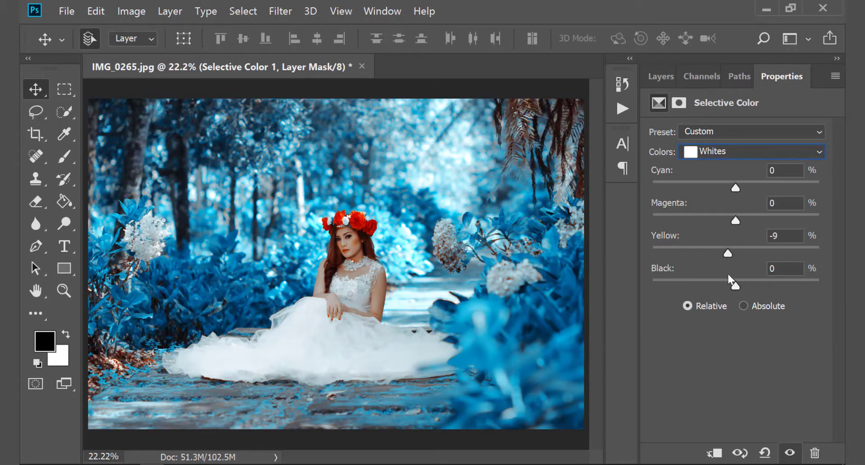
left_click_drag(734, 286, 727, 288)
- Set the Blacks range to Black +11
left_click(709, 155)
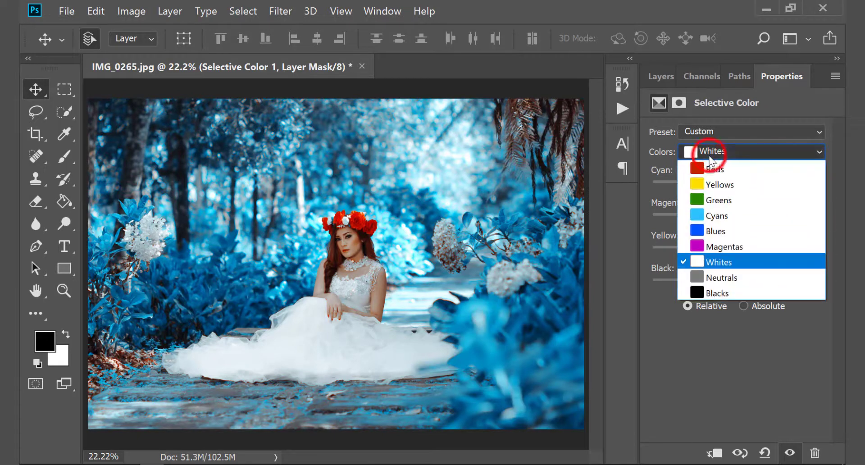
left_click(721, 291)
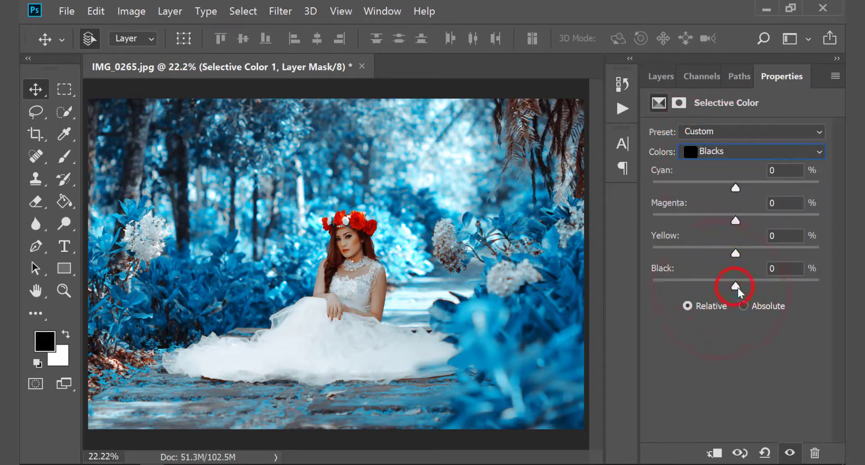
left_click_drag(732, 289, 747, 293)
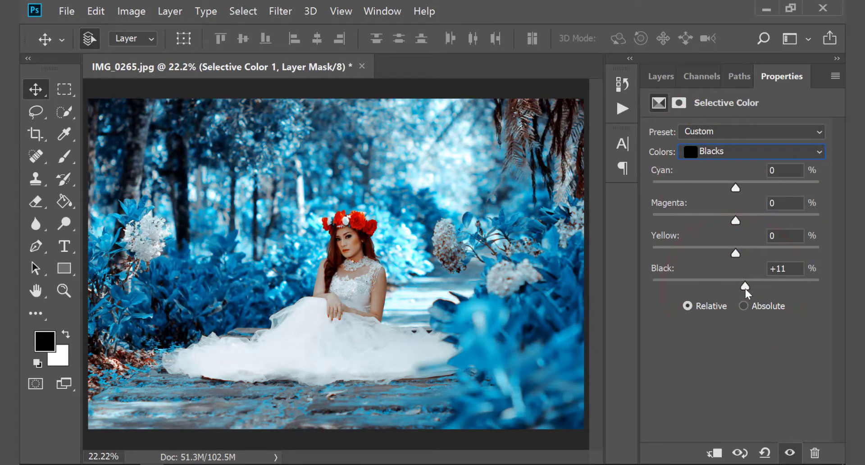
- Toggle Selective Color 1 off and on to compare the result
left_click(661, 77)
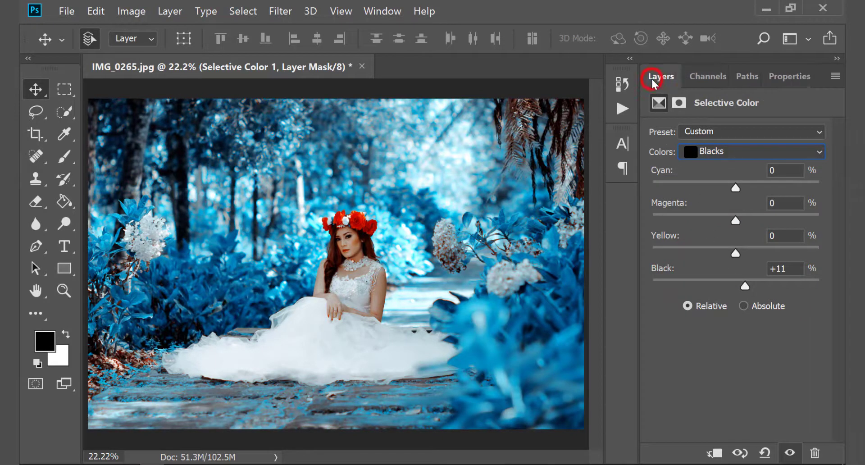
left_click(653, 177)
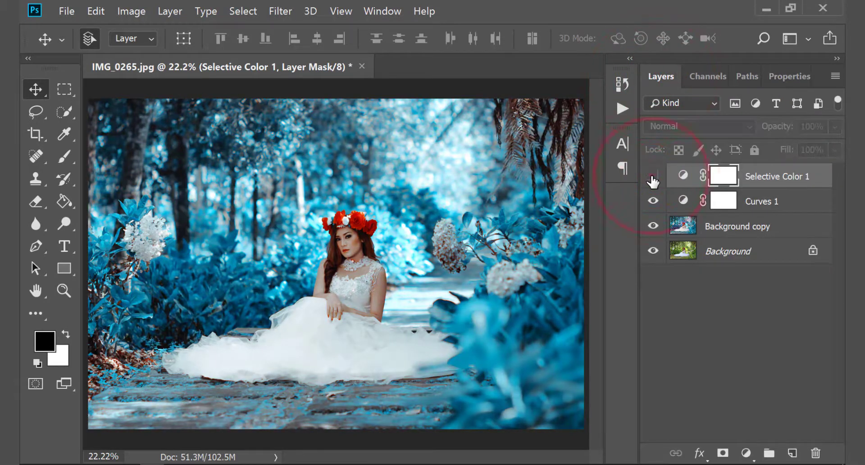
left_click(653, 178)
left_click(653, 178)
left_click(653, 177)
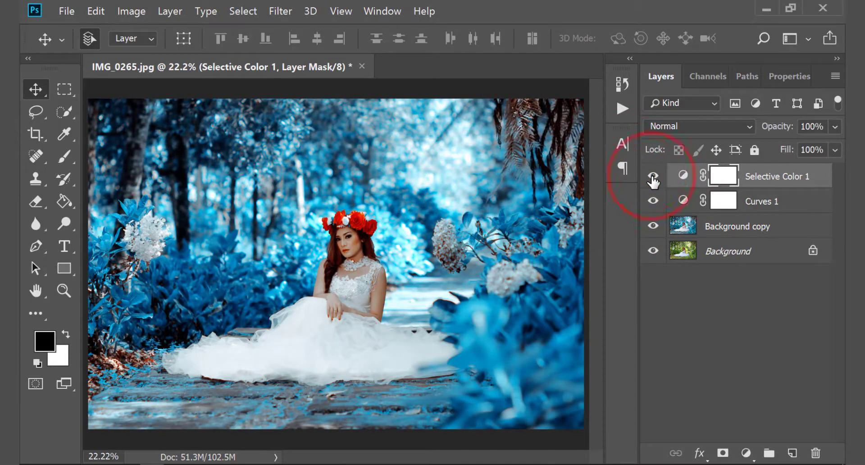
- Group Background copy and both adjustments into Group 1, then stamp visible layers into Layer 1
left_click(726, 227)
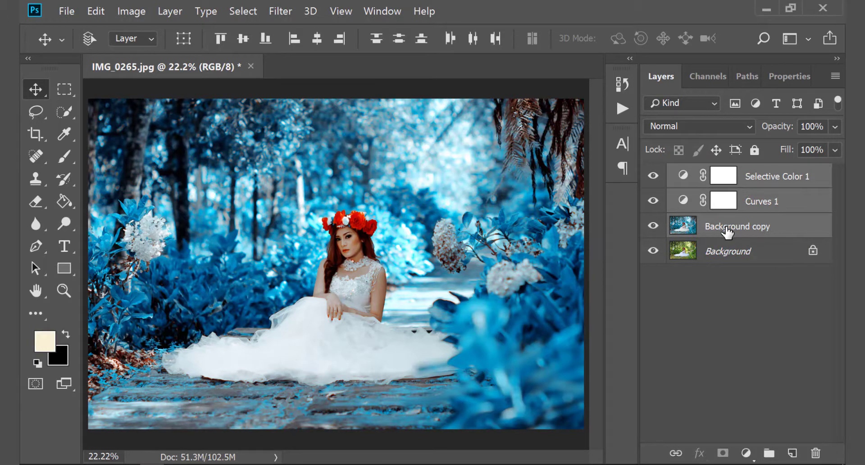
key("ctrl+g")
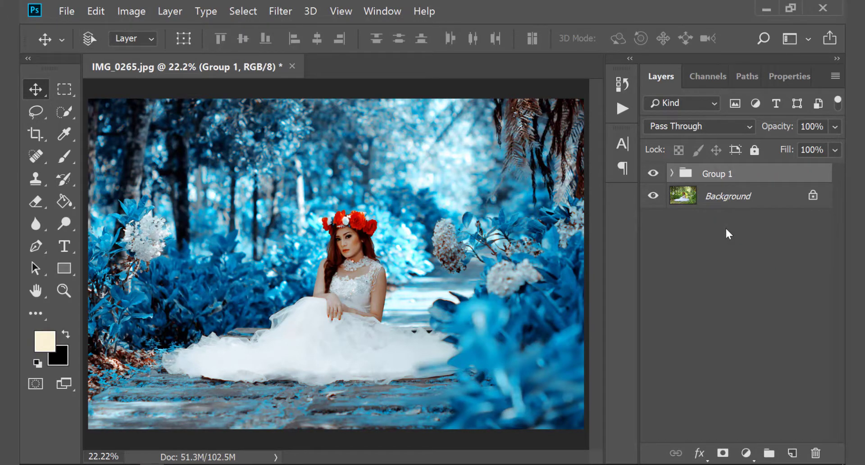
key("ctrl+shift+alt+e")
left_click(653, 198)
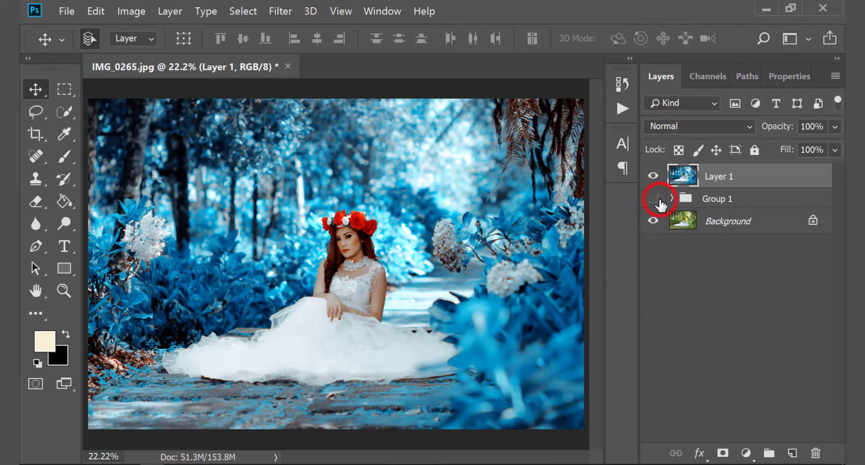
left_click(654, 176)
left_click(653, 176)
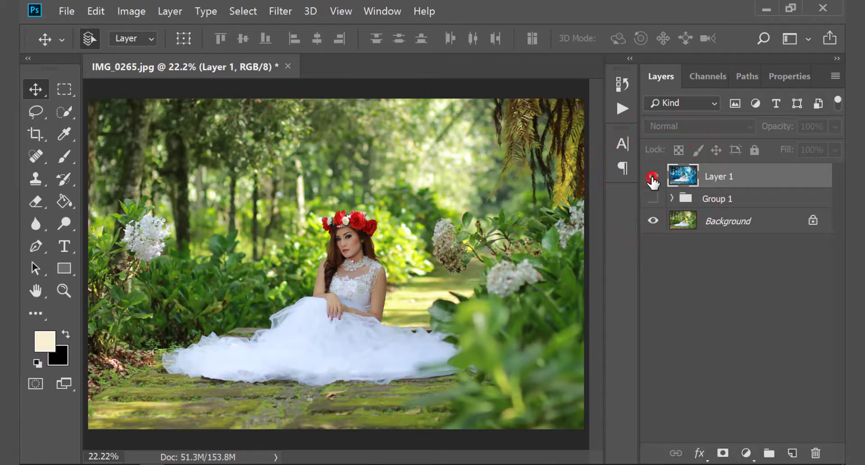
left_click(654, 176)
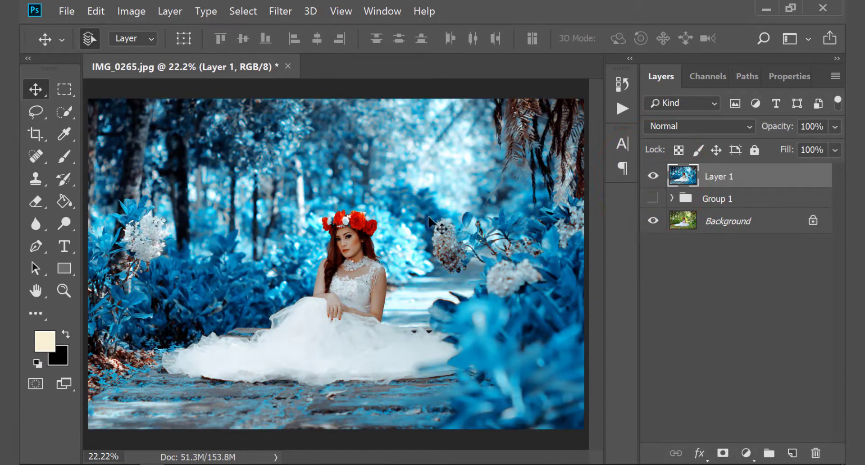